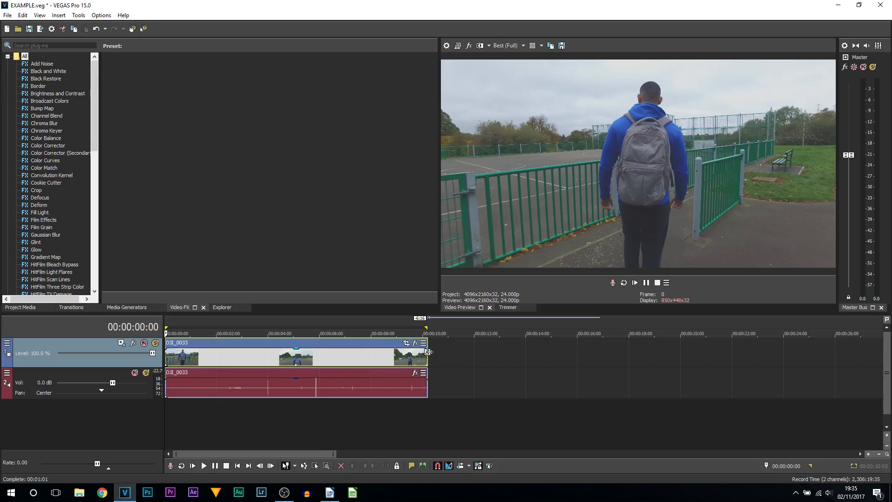
Disable resampling and aspect-ratio maintenance in the DJI_0033 clip's properties
key(End)
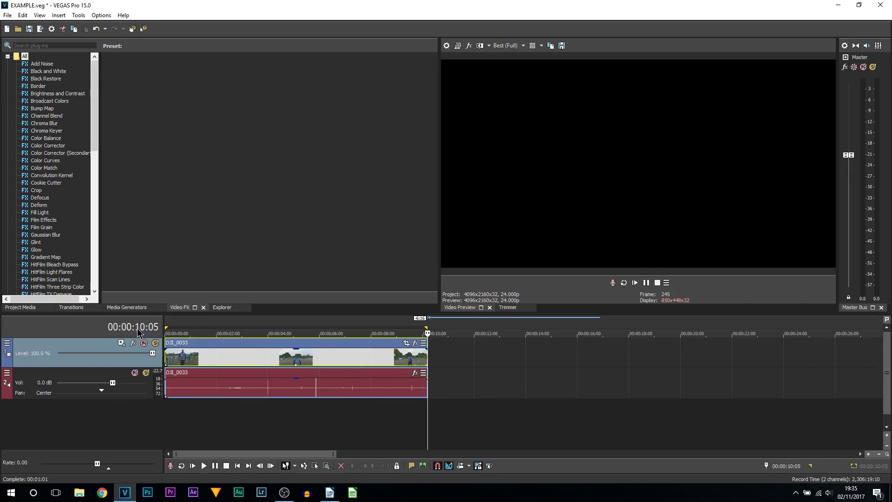
click(169, 361)
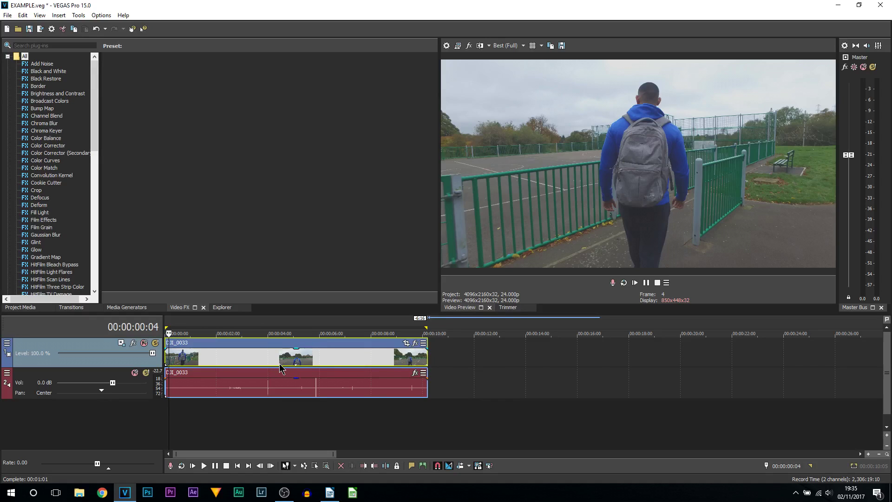
right_click(180, 361)
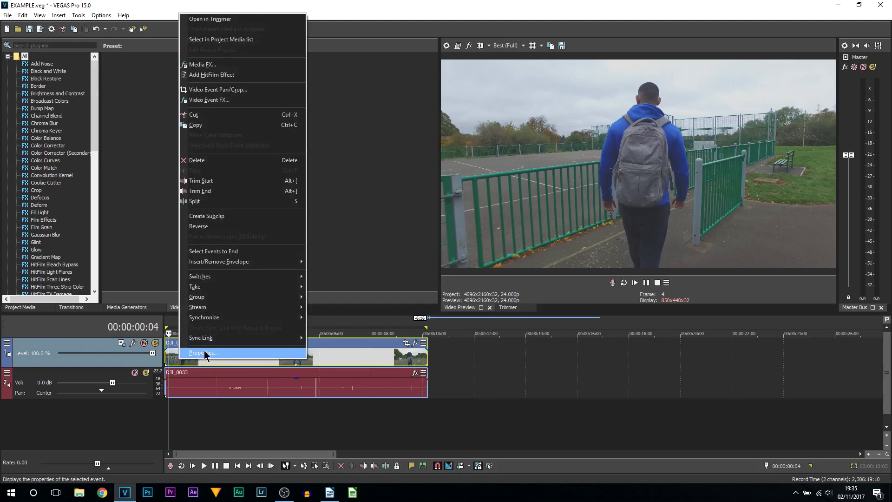
click(219, 354)
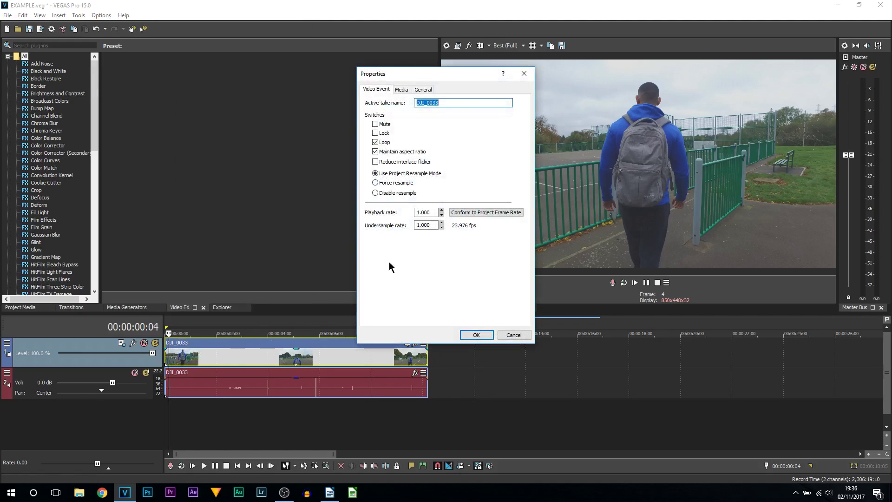
click(411, 194)
click(476, 335)
Set the loop region to the clip's length and keep preview quality at Best (Full)
double_click(310, 363)
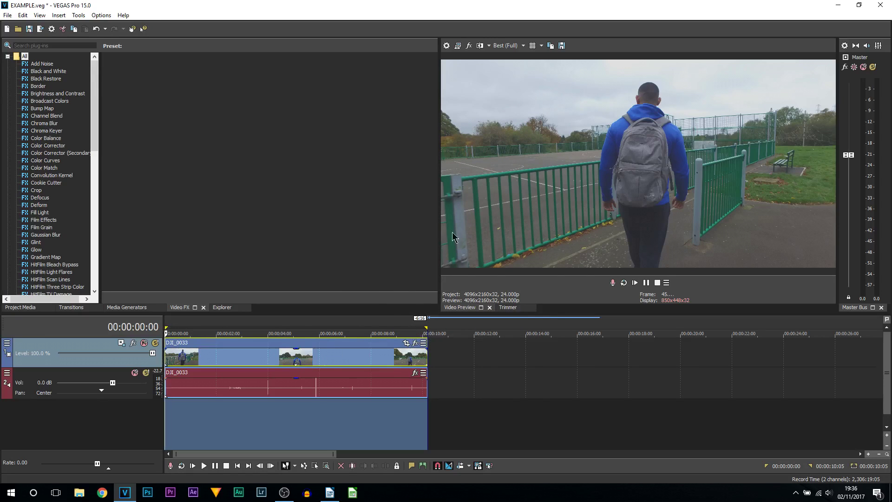
click(508, 47)
mouse_move(516, 85)
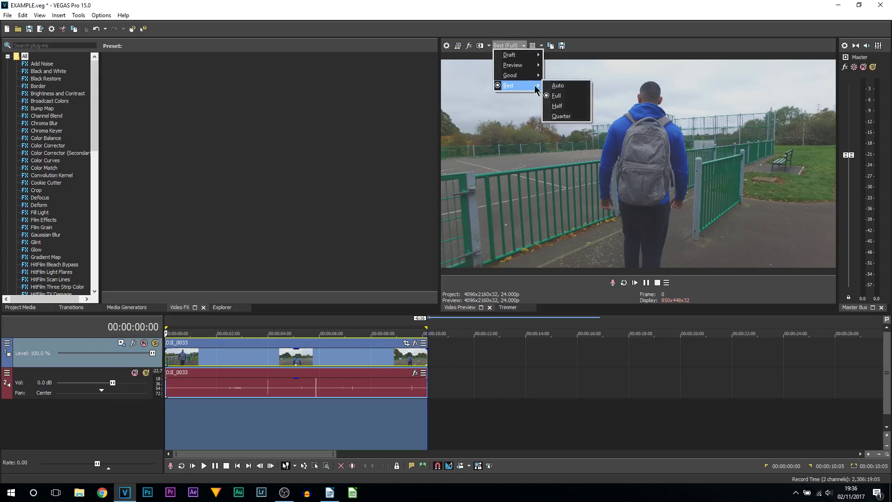
click(560, 99)
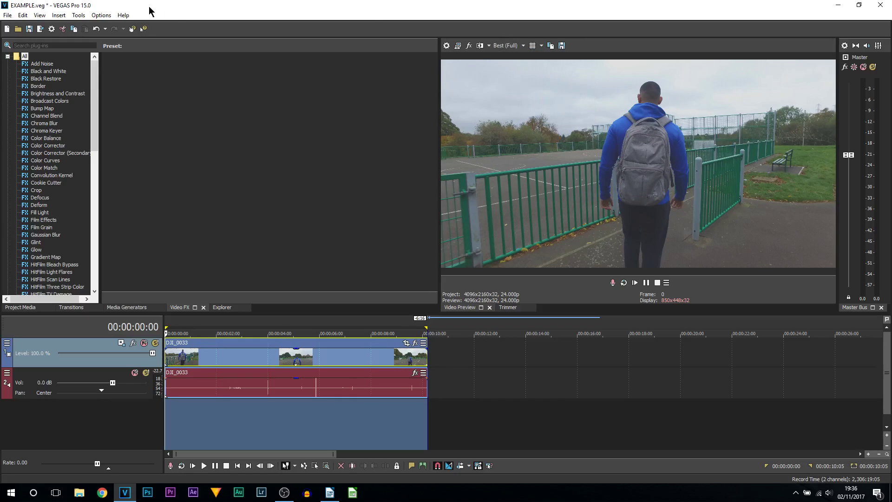
click(40, 31)
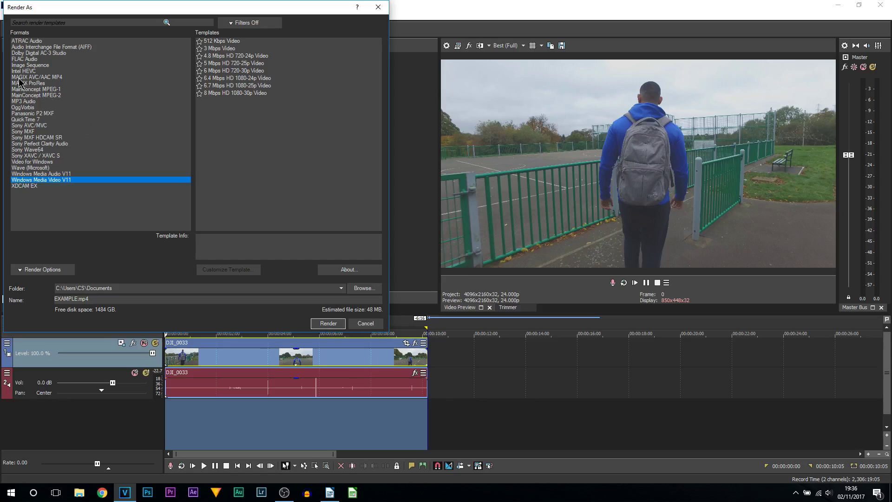
Choose MAGIX AVC/AAC MP4, compare 4K templates, and settle on Internet 4K 2160p 25 fps (NVidia NVENC)
click(63, 77)
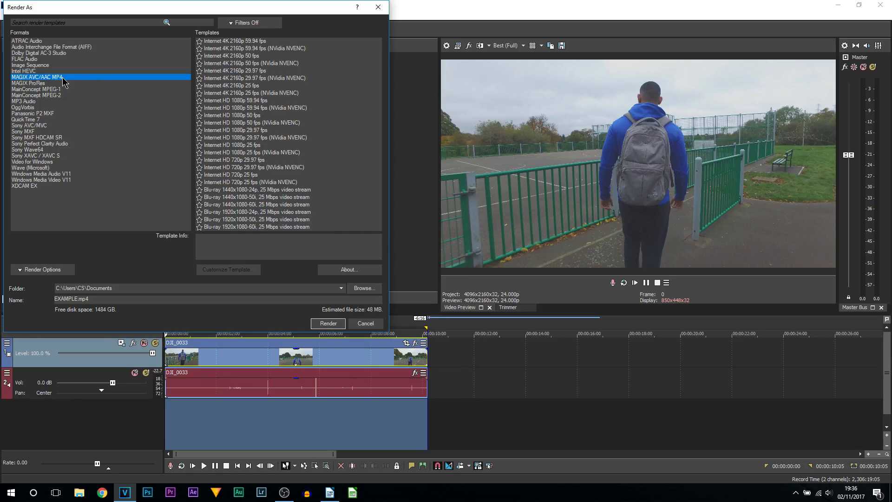
click(258, 41)
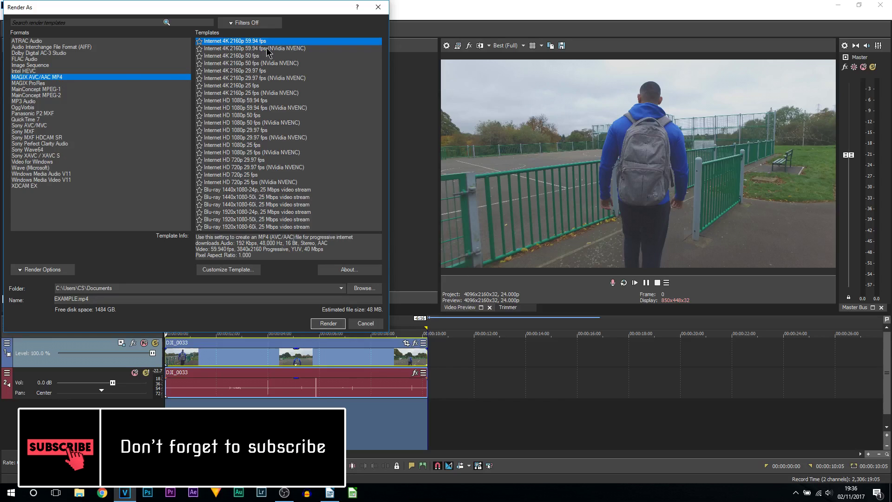
click(265, 49)
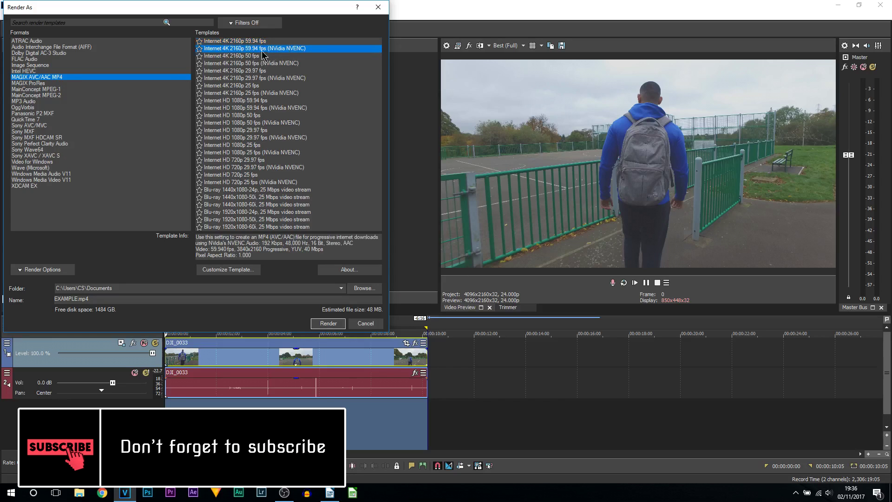
click(239, 94)
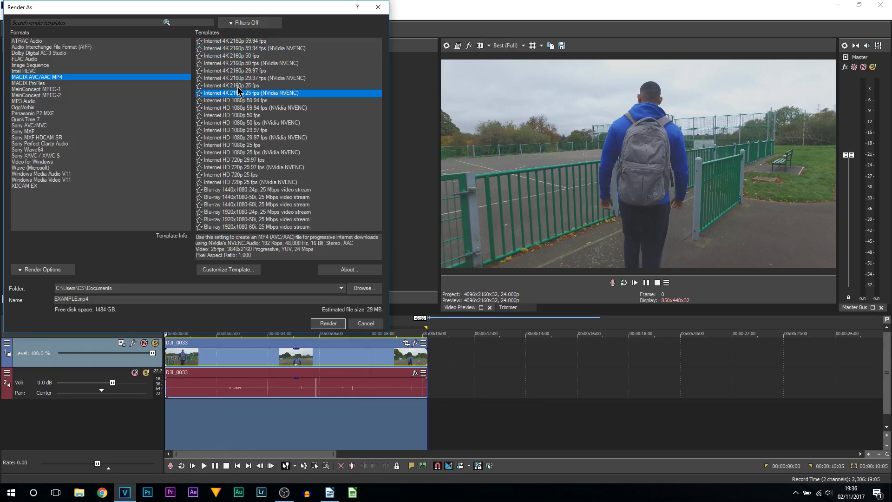
click(272, 49)
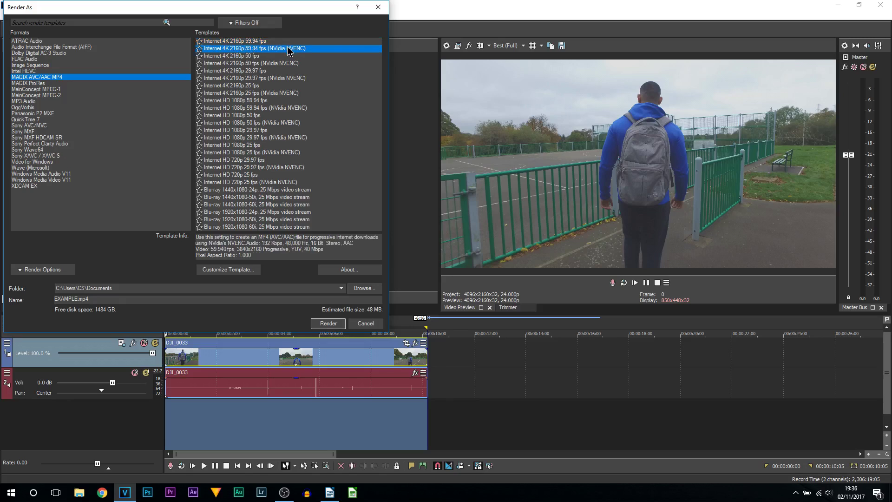
click(263, 63)
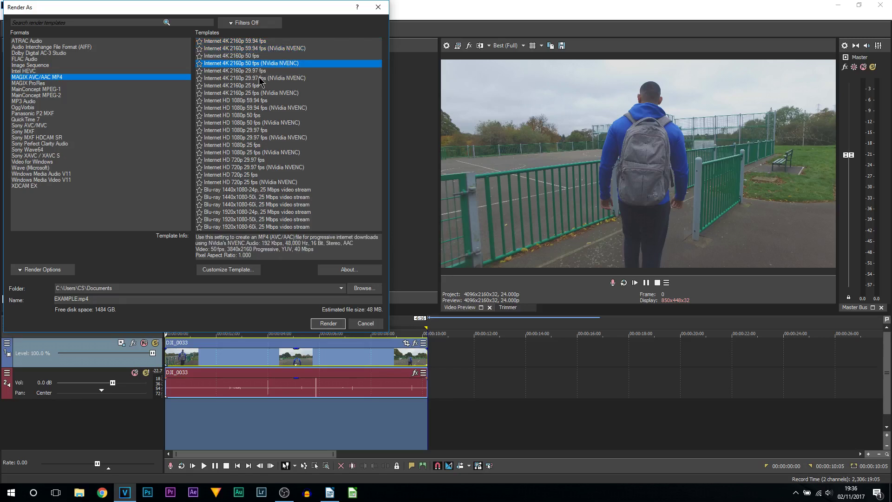
click(260, 78)
click(246, 92)
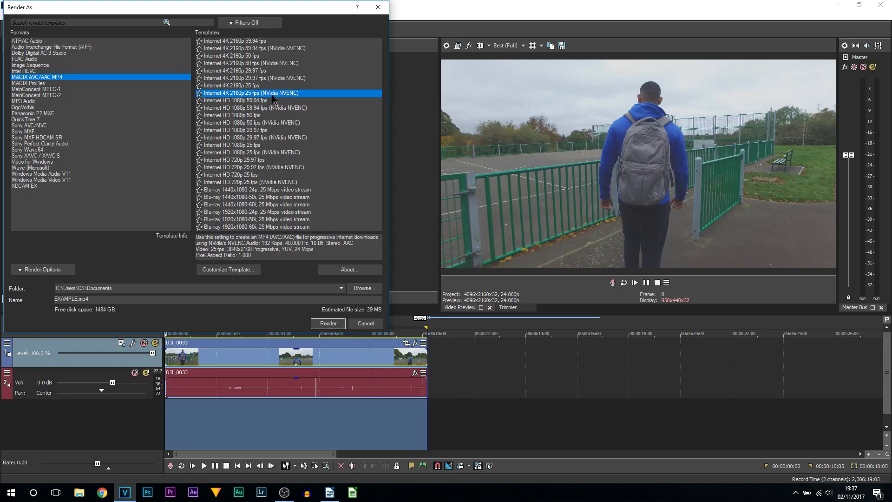
click(256, 85)
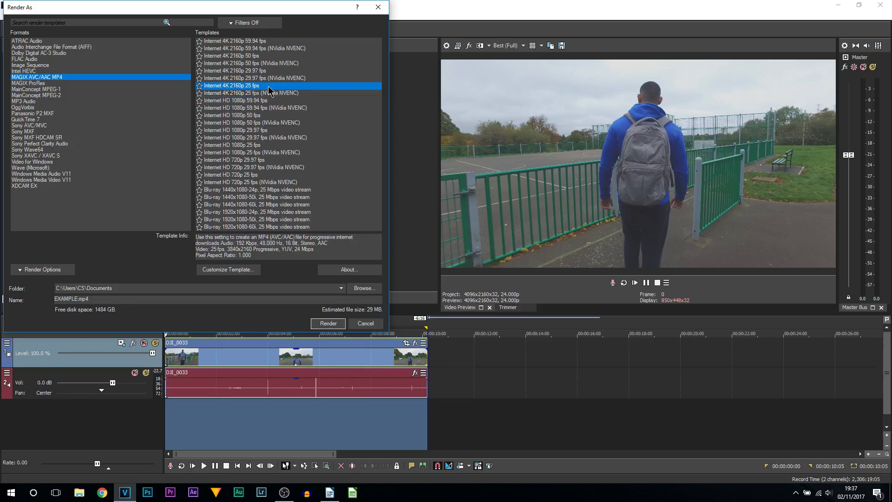
click(293, 93)
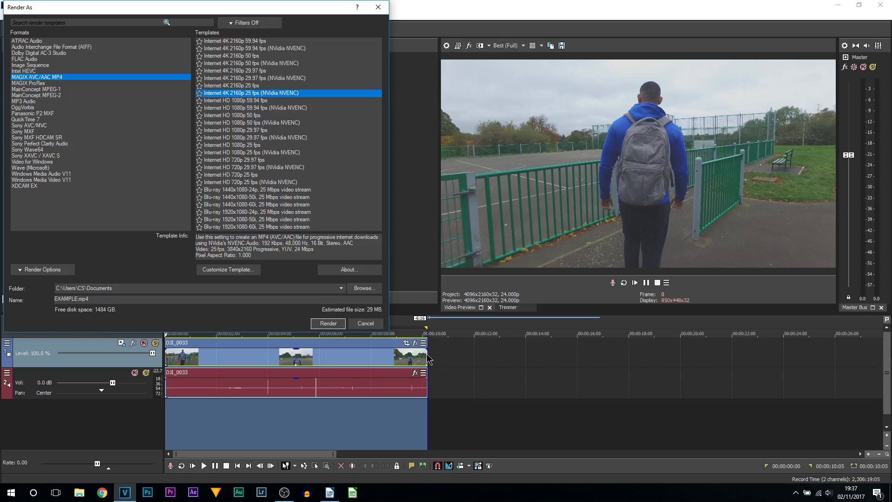
Render EXAMPLE.mp4 to the desktop as a 10-second, 30.2 MB file
click(328, 324)
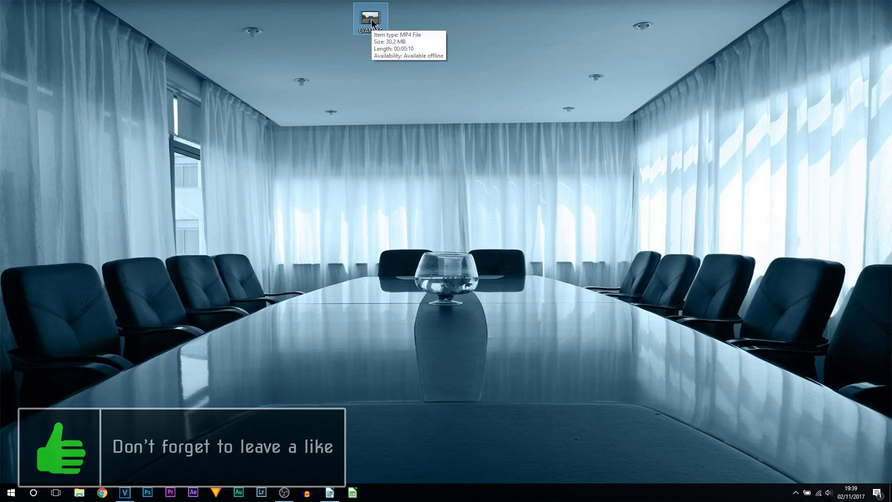
Check EXAMPLE.mp4's Properties details: 3840×2160 frames, 25 frames/second, 10 seconds long
right_click(371, 20)
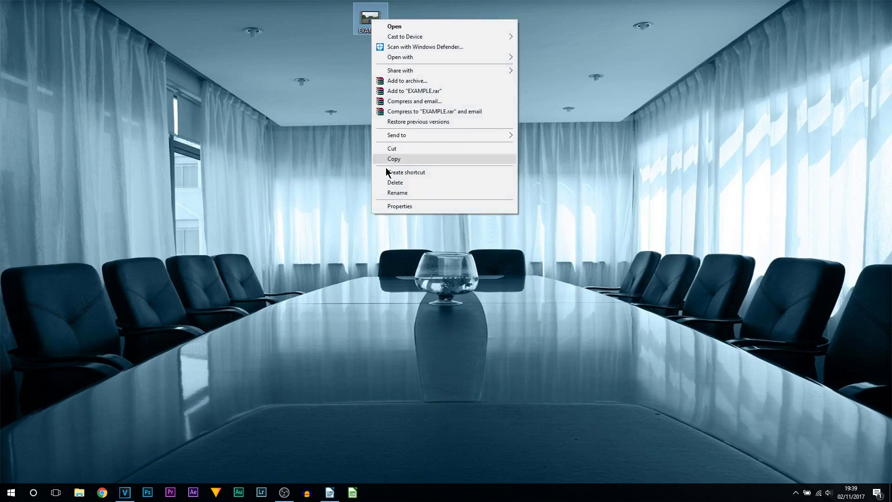
click(398, 207)
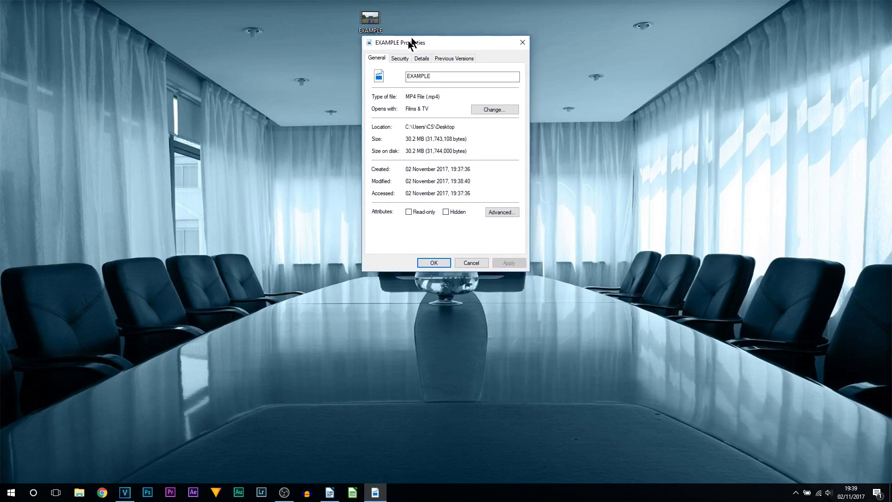
drag(422, 29, 352, 85)
click(362, 97)
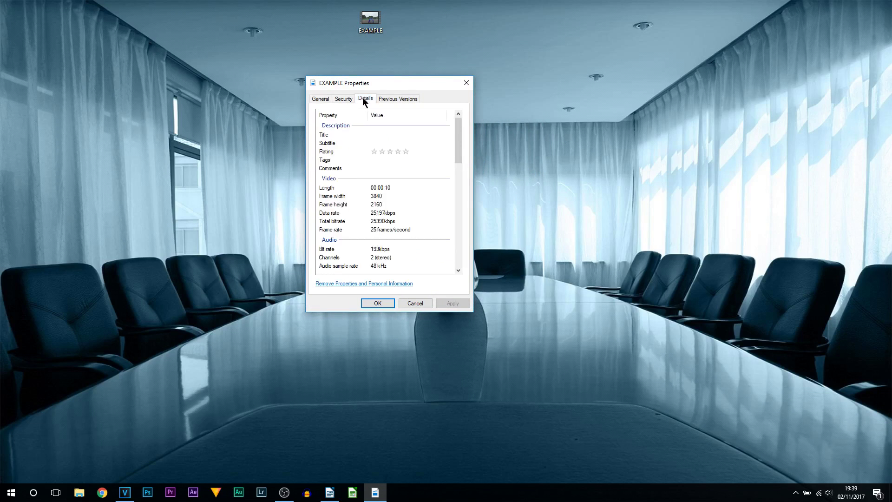
click(388, 198)
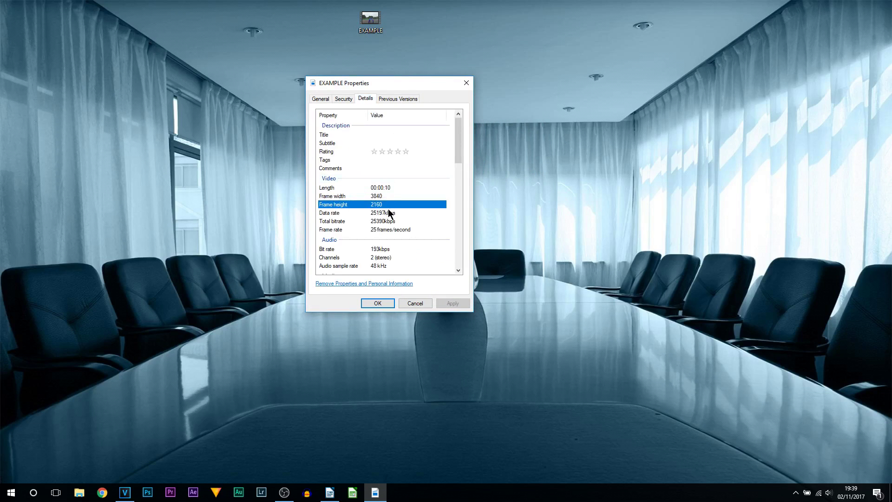
click(395, 231)
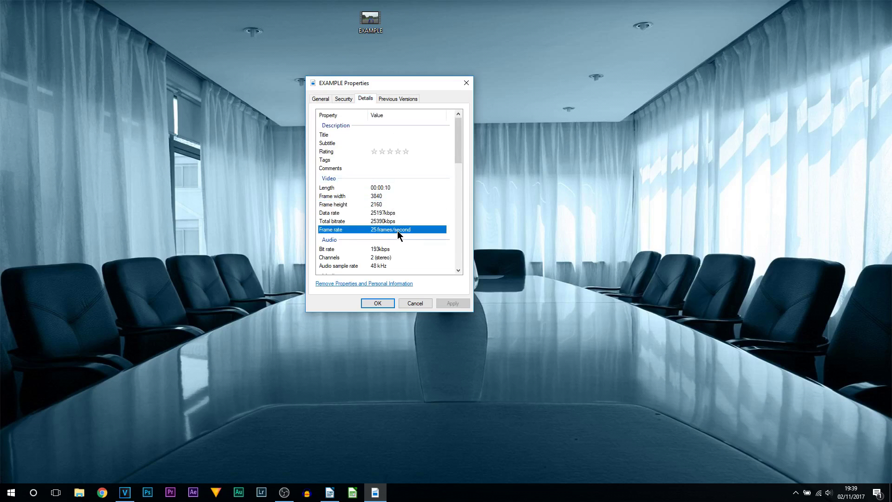
click(389, 187)
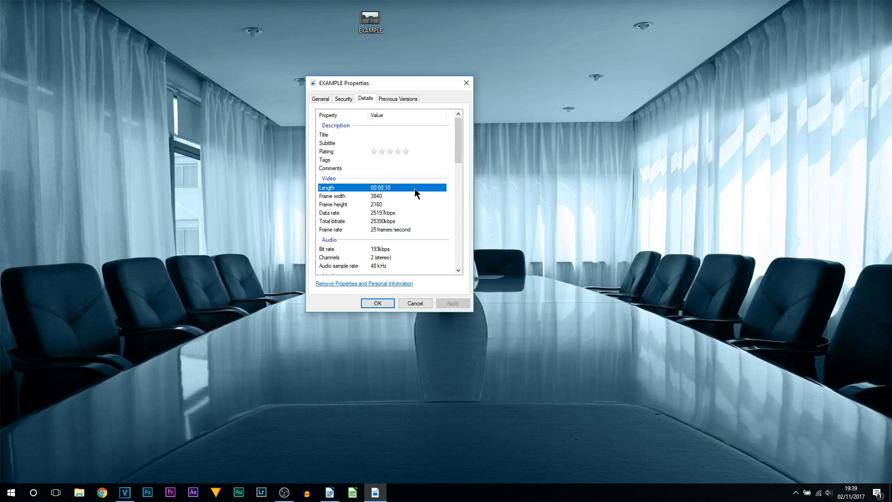
mouse_move(458, 150)
mouse_down()
mouse_move(458, 171)
mouse_move(458, 151)
mouse_up()
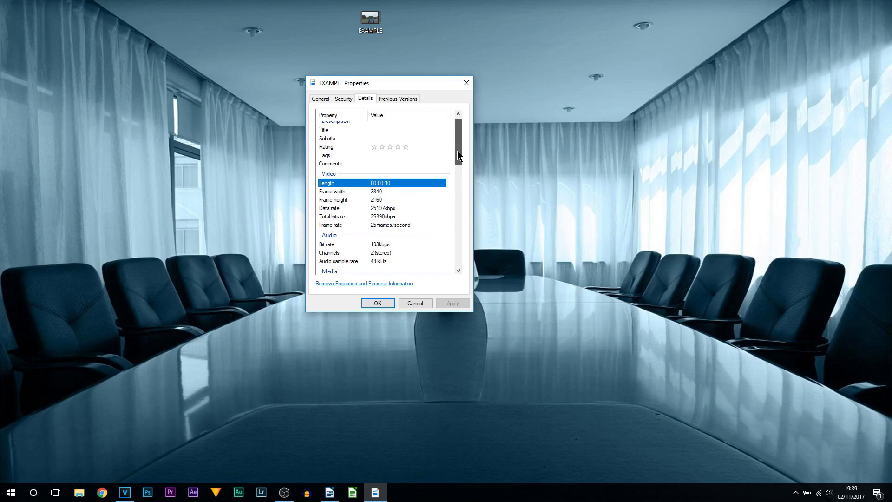